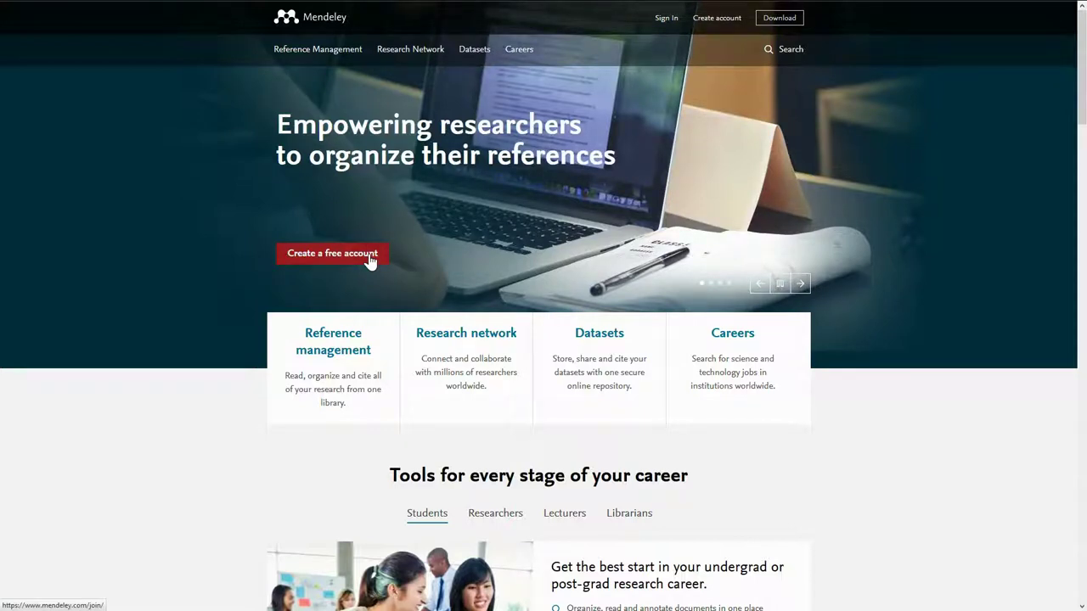
Step: Open the free-account sign-up form and enter the account e-mail address and first name
click(368, 256)
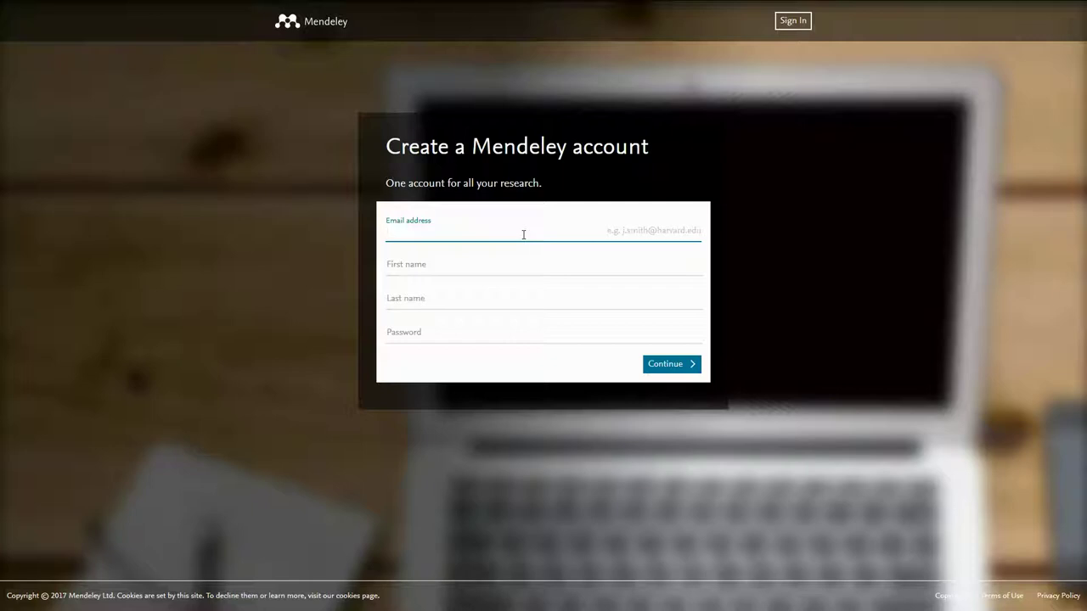
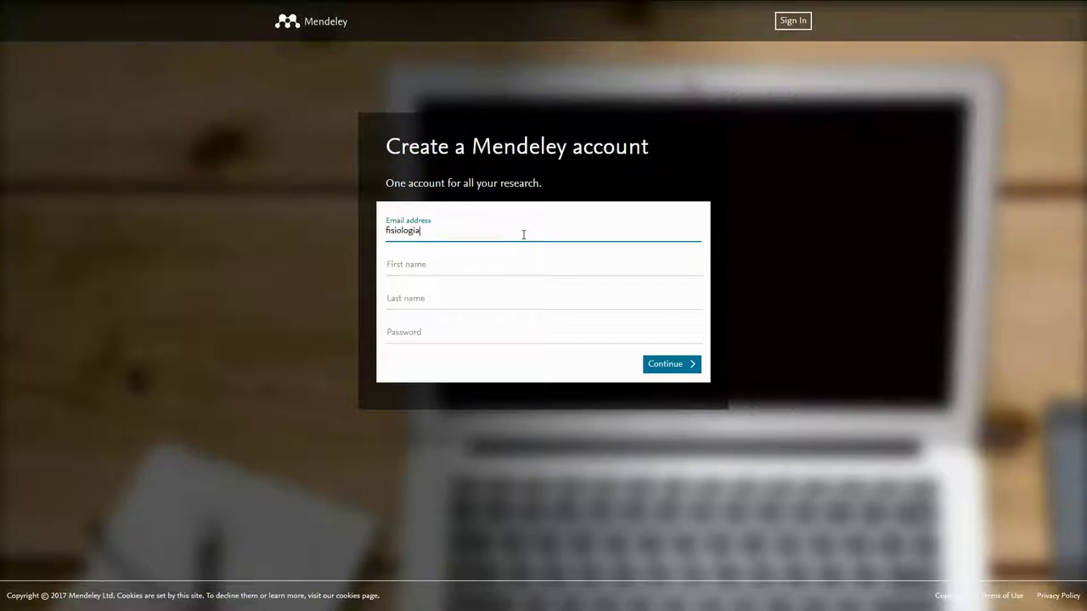
click(457, 259)
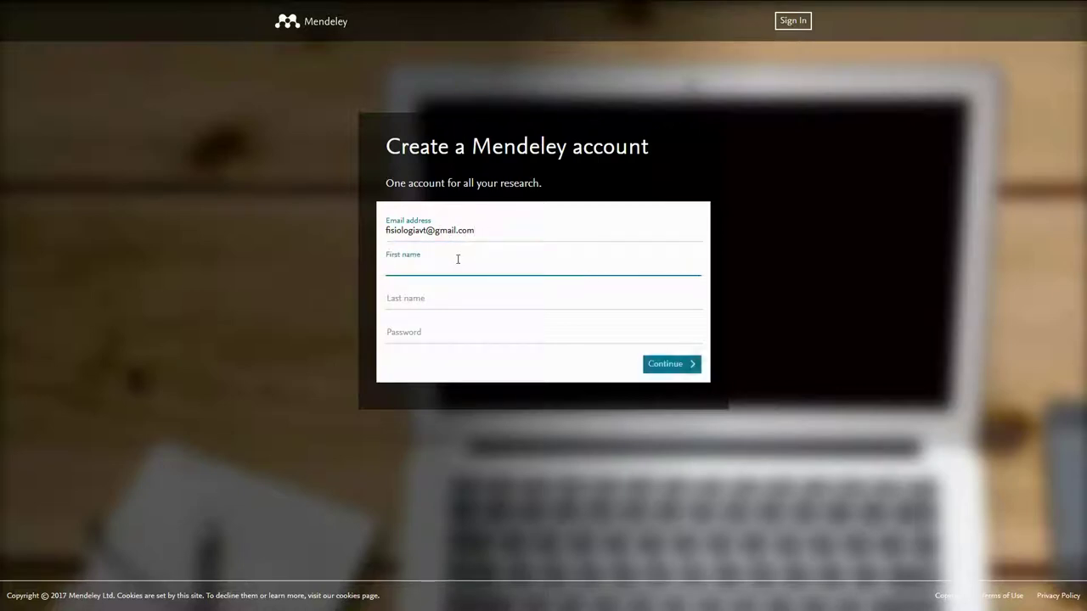
text(Cláudio)
key(BackSpace)
key(BackSpace)
key(BackSpace)
key(BackSpace)
key(BackSpace)
key(BackSpace)
key(BackSpace)
text(Fisio)
text(lo)
text(gia)
Step: Correct the misspelled first name, then fill in the last name and account password
key(Tab)
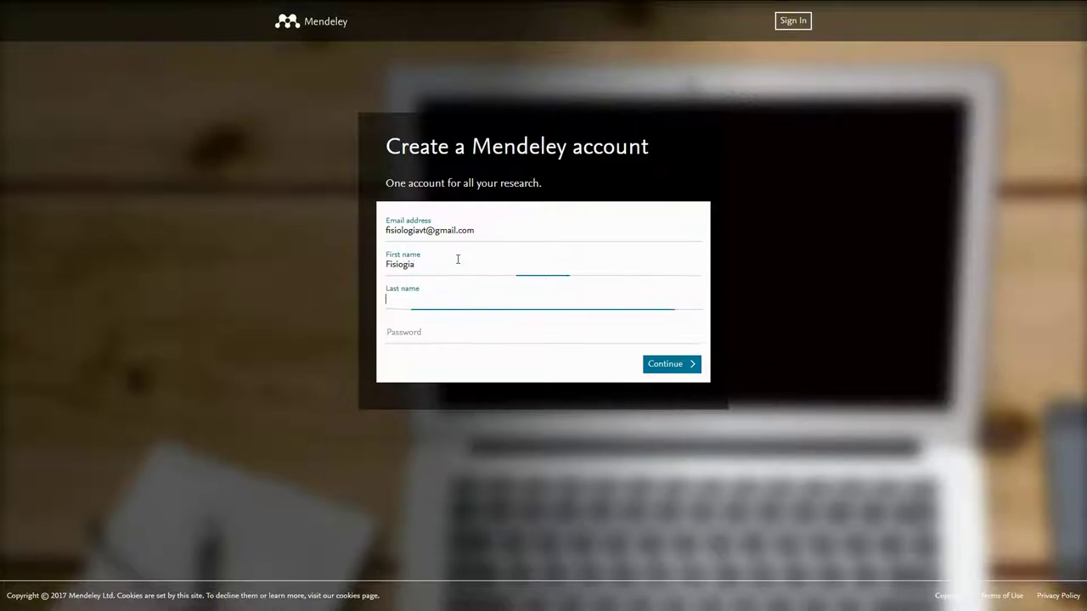
key(shift+Tab)
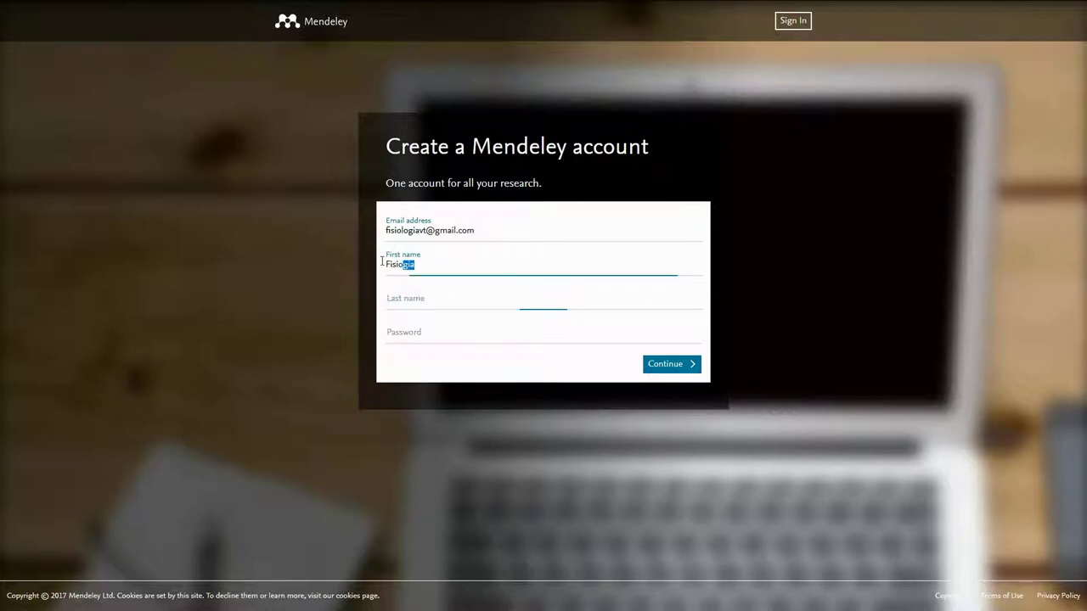
text(Fisiologia)
key(Tab)
text(Virtual)
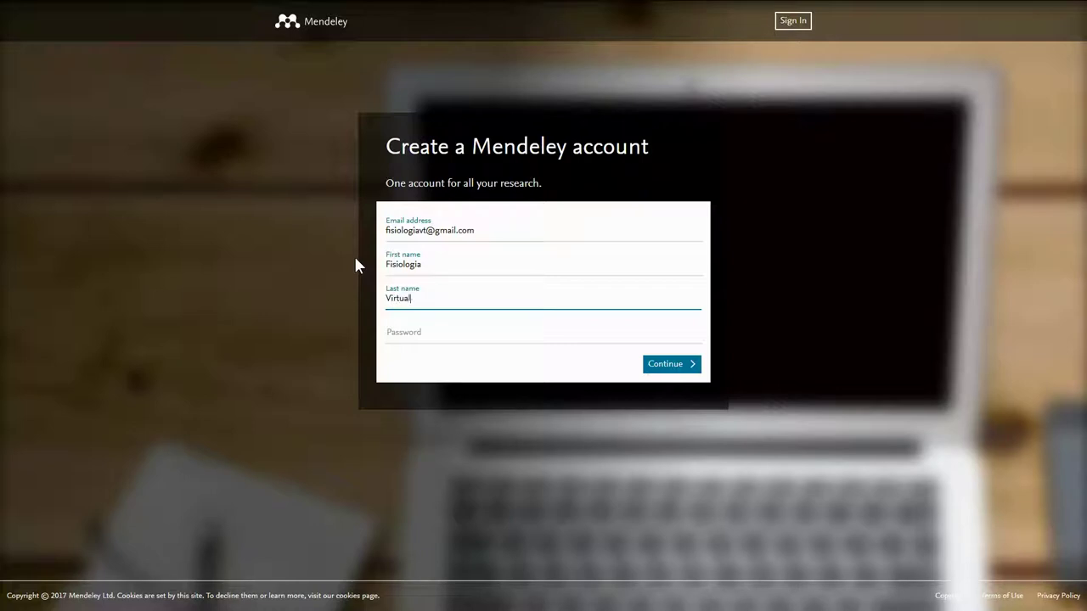
key(Tab)
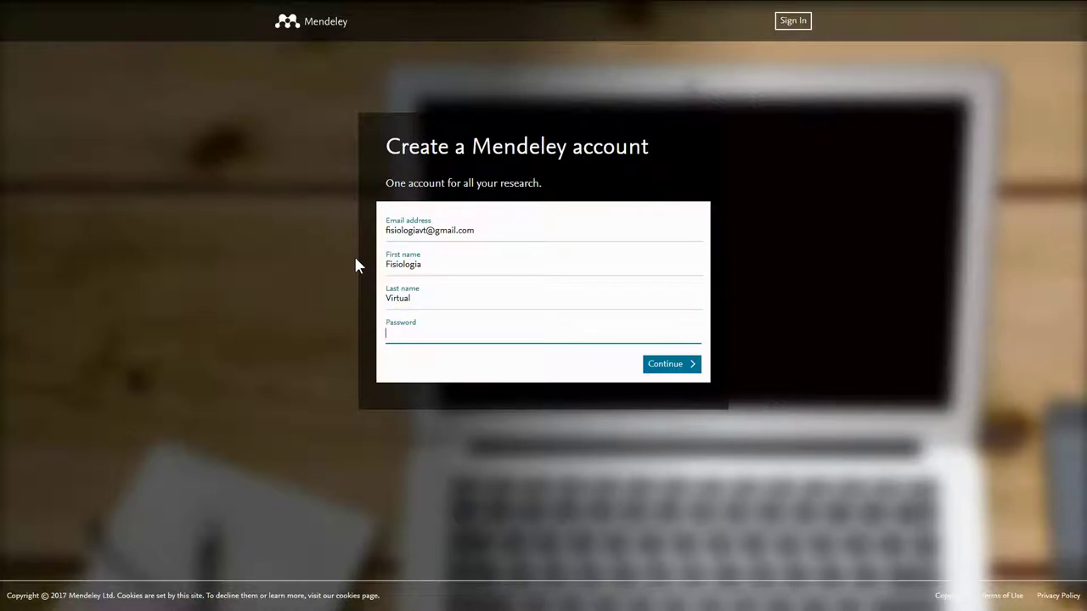
text(●●●●●●●●●●●●●)
Step: Submit the sign-up details, decline Firefox's password save, and choose Neuroscience as field of study
click(660, 366)
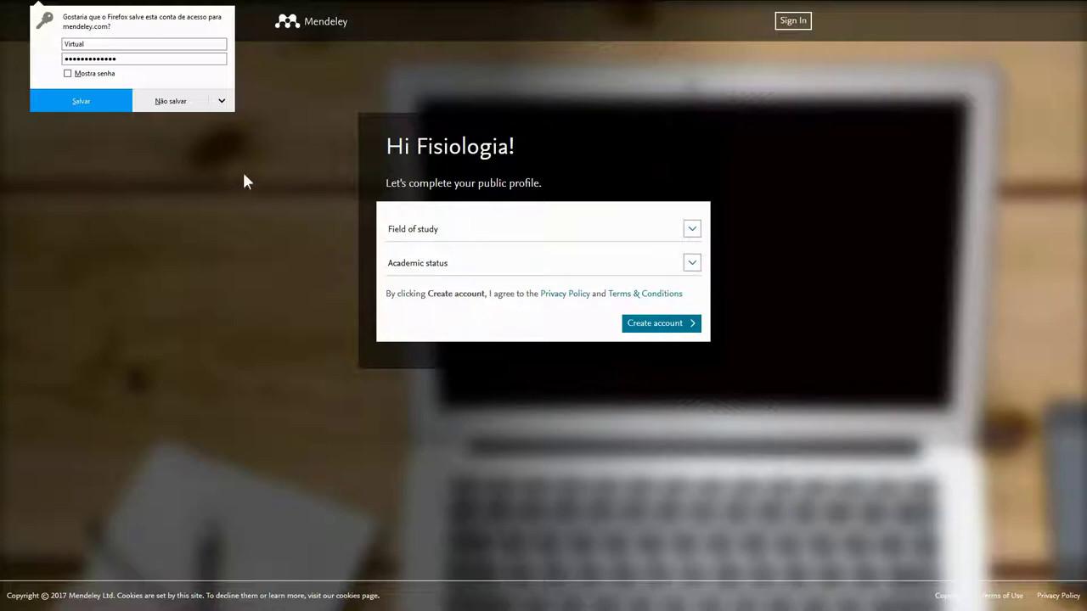
click(186, 105)
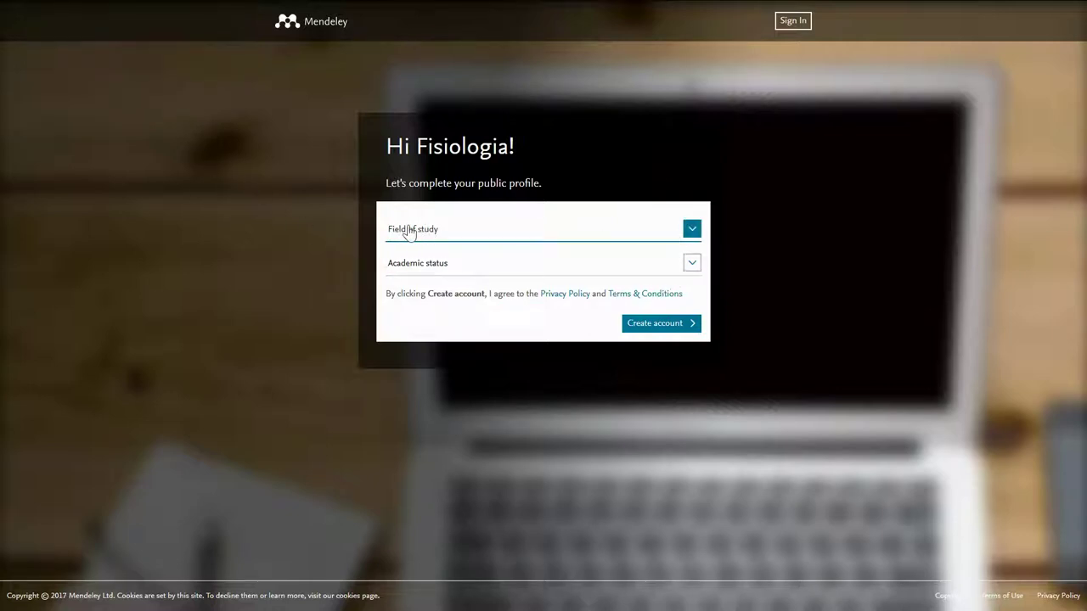
click(691, 231)
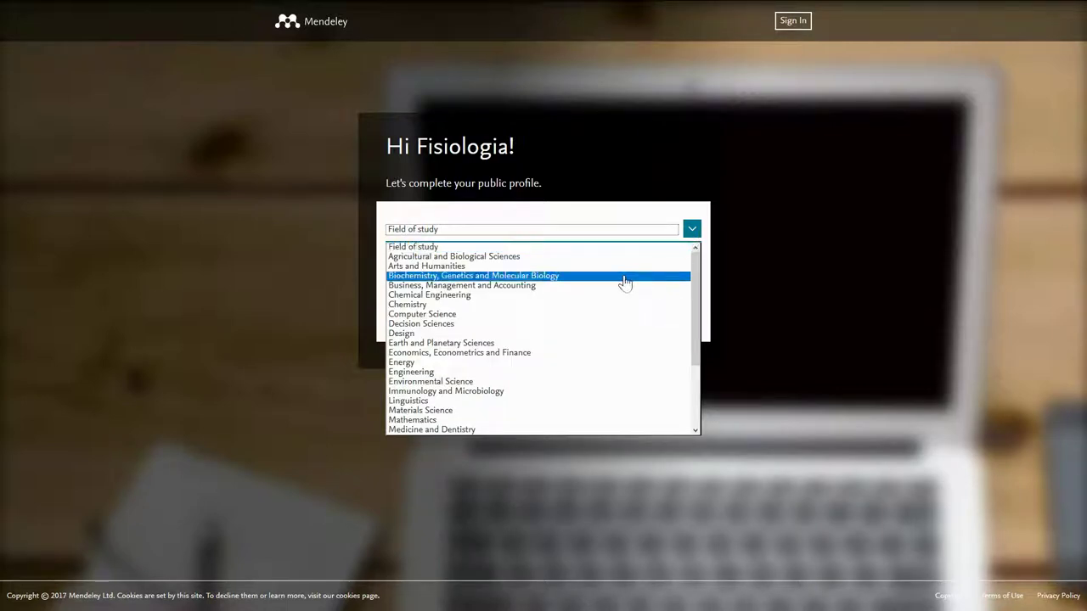
scroll(586, 331, down, 3)
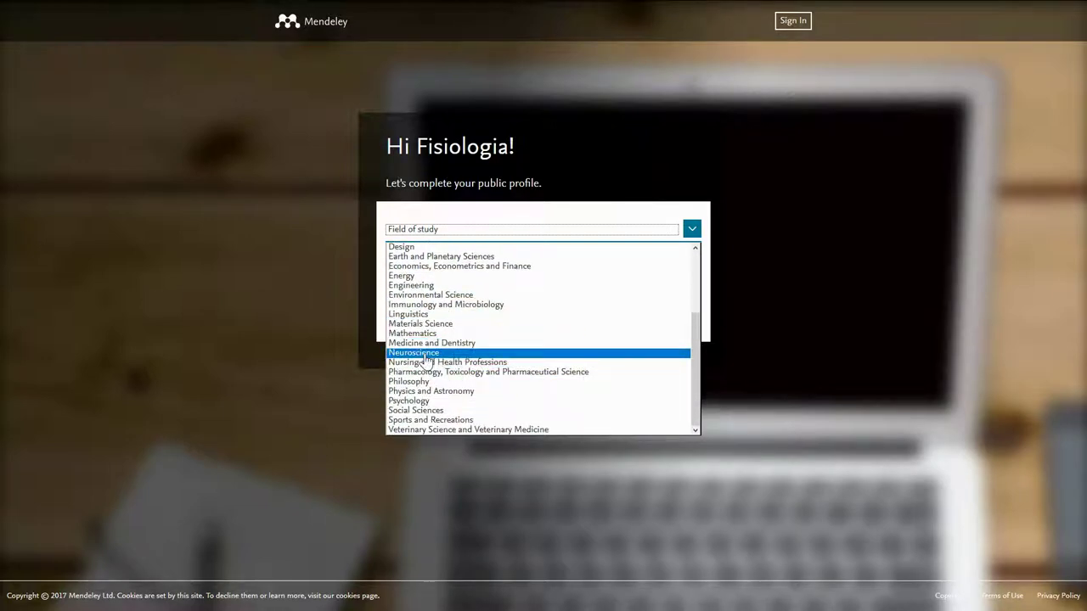
click(424, 353)
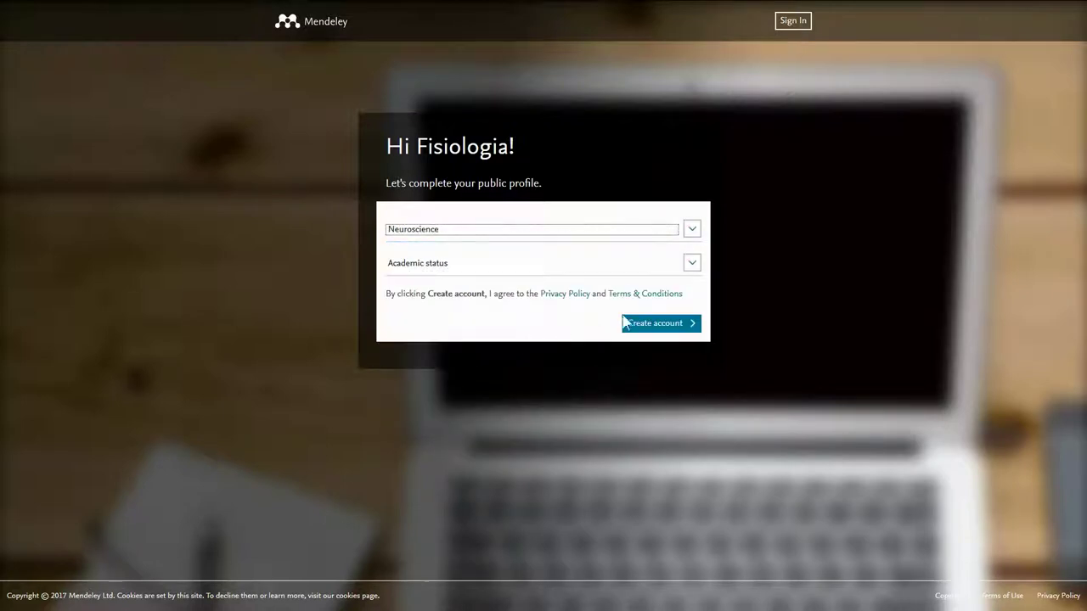
Step: Set academic status to Professor > Associate Professor and create the account
click(692, 265)
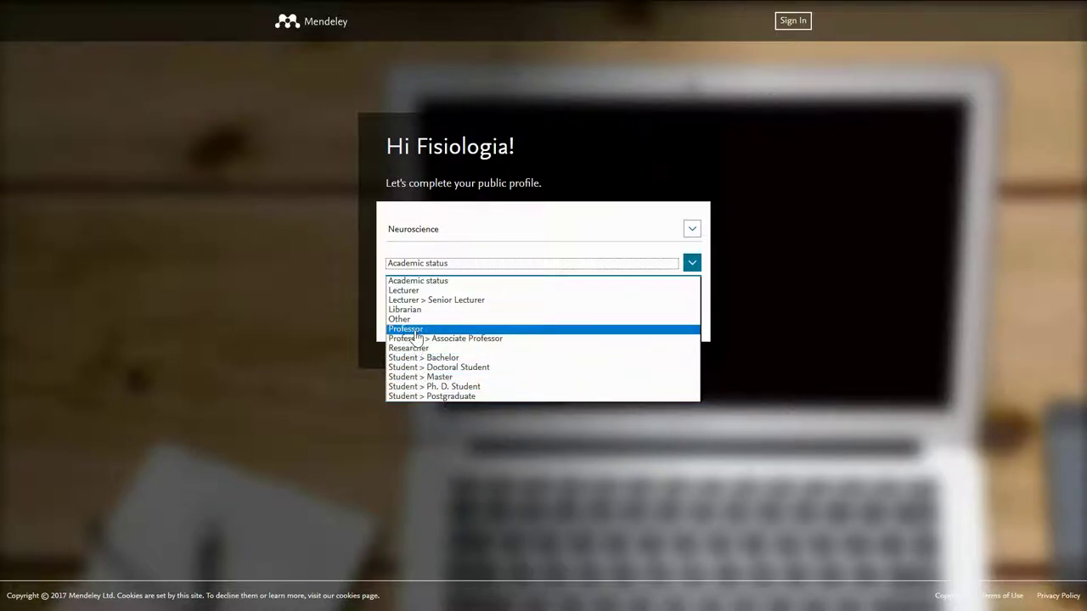
click(418, 339)
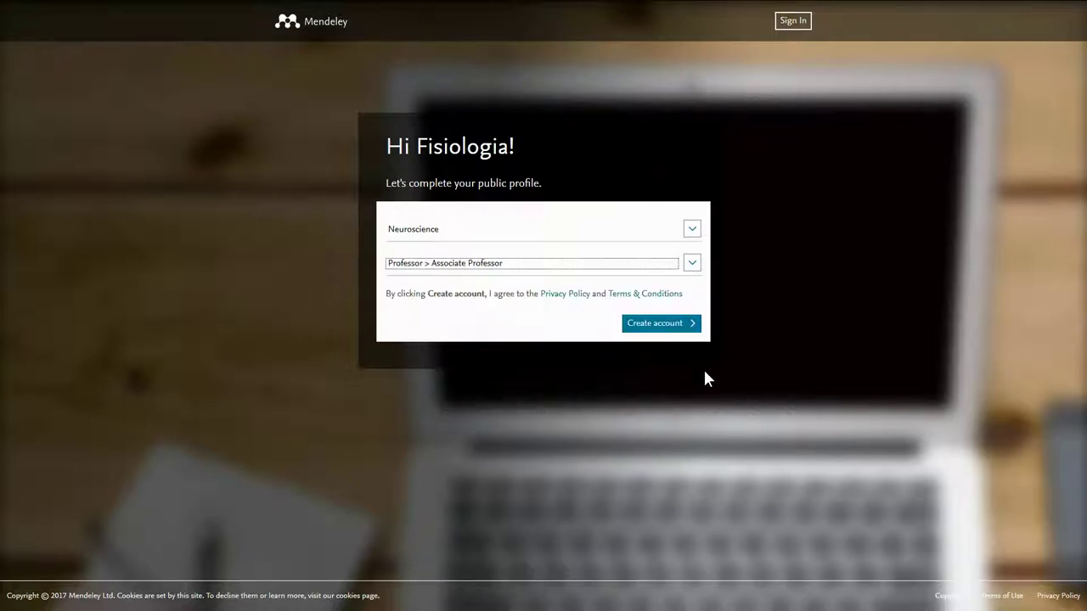
click(661, 324)
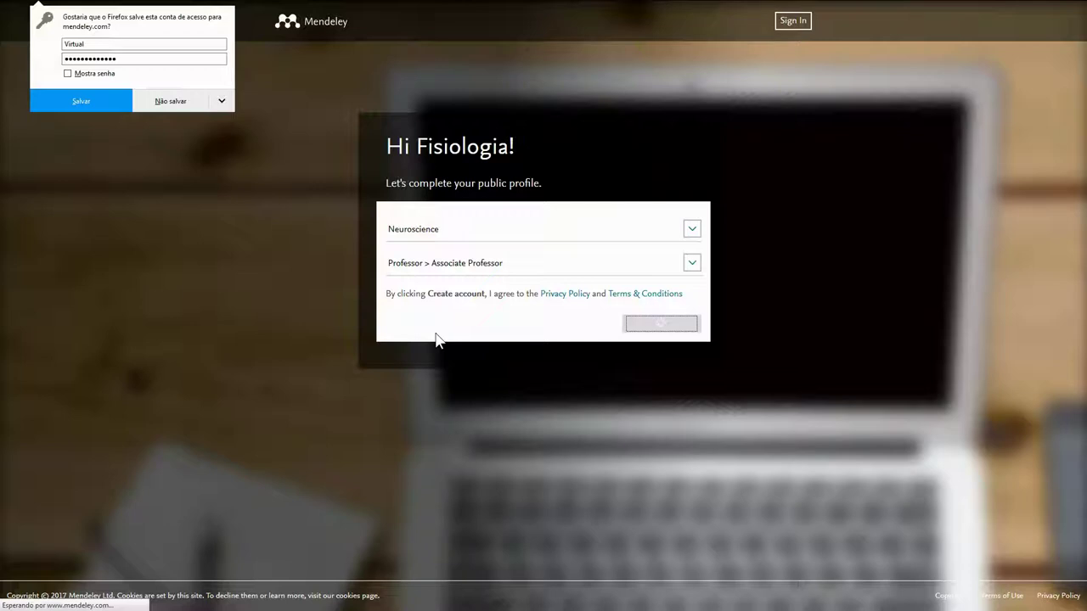
Step: Decline the password save, close the Welcome message, reload the feed, and show the avatar menu
click(158, 103)
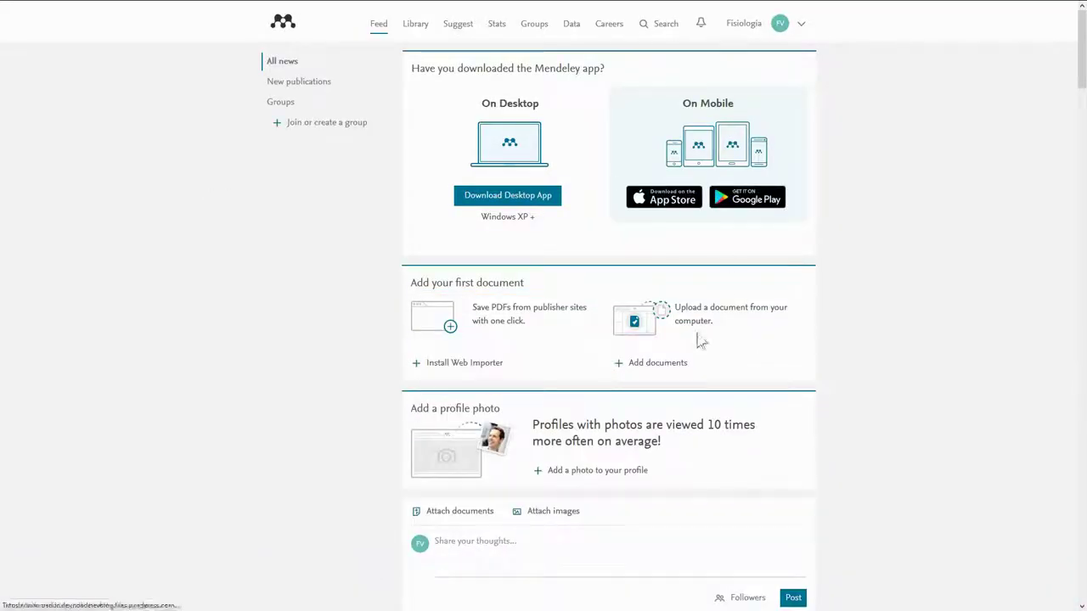
scroll(582, 286, down, 3)
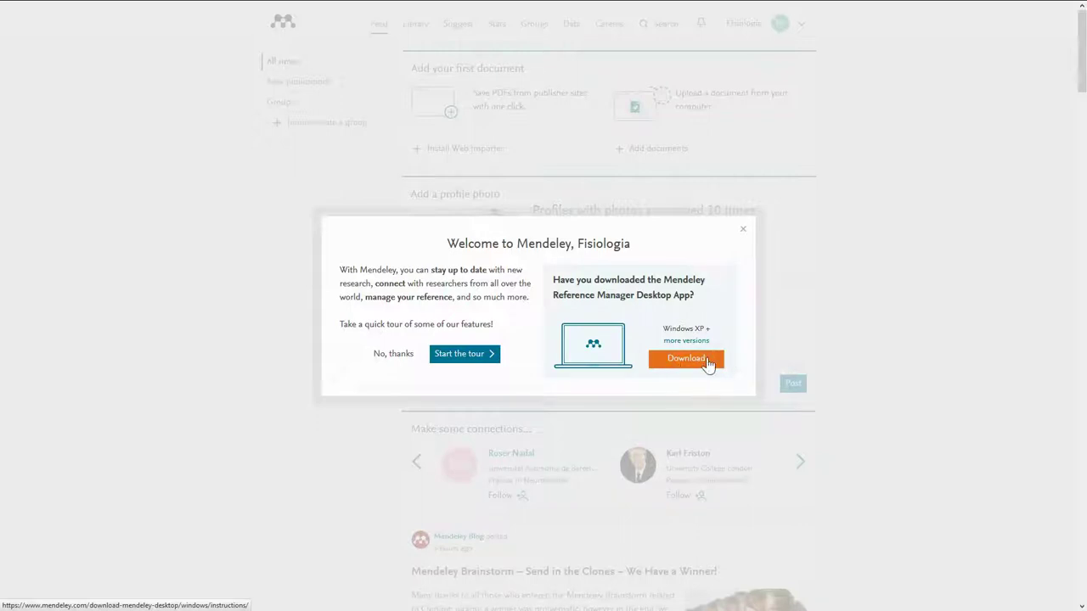
click(743, 229)
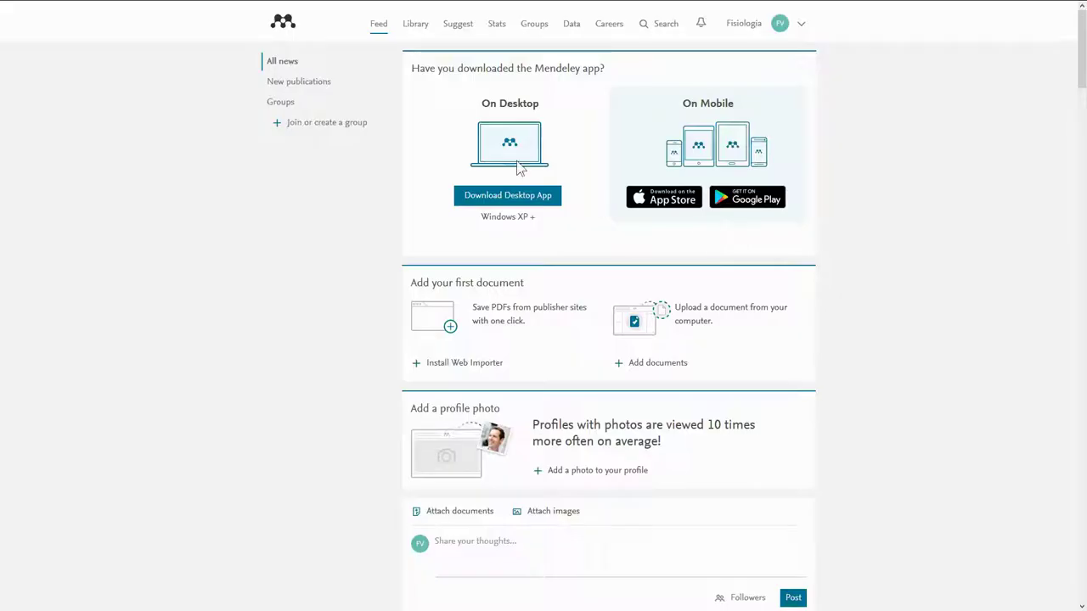
click(283, 26)
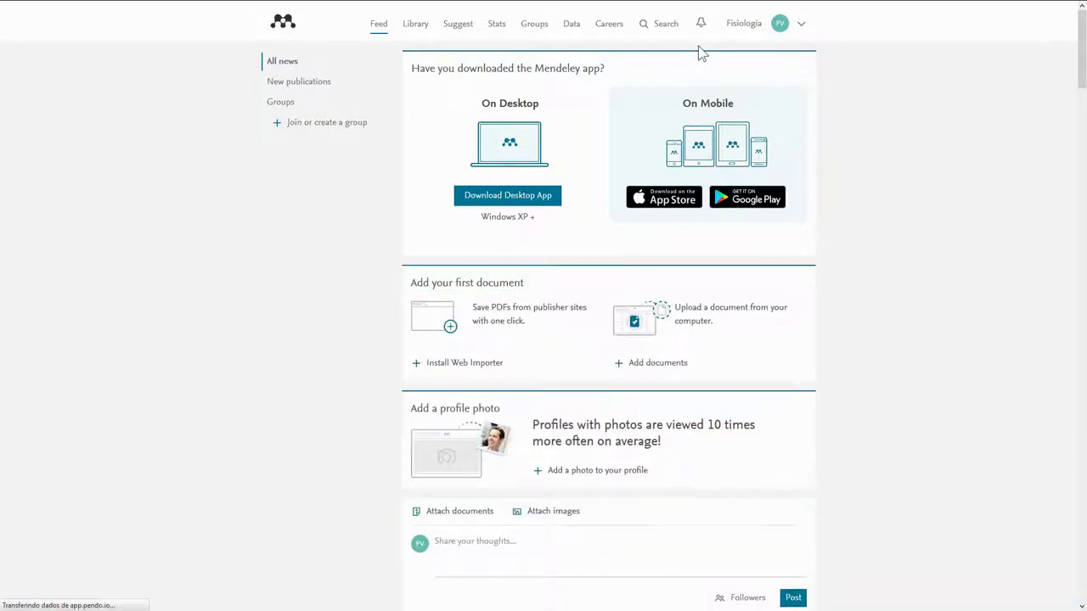
click(803, 27)
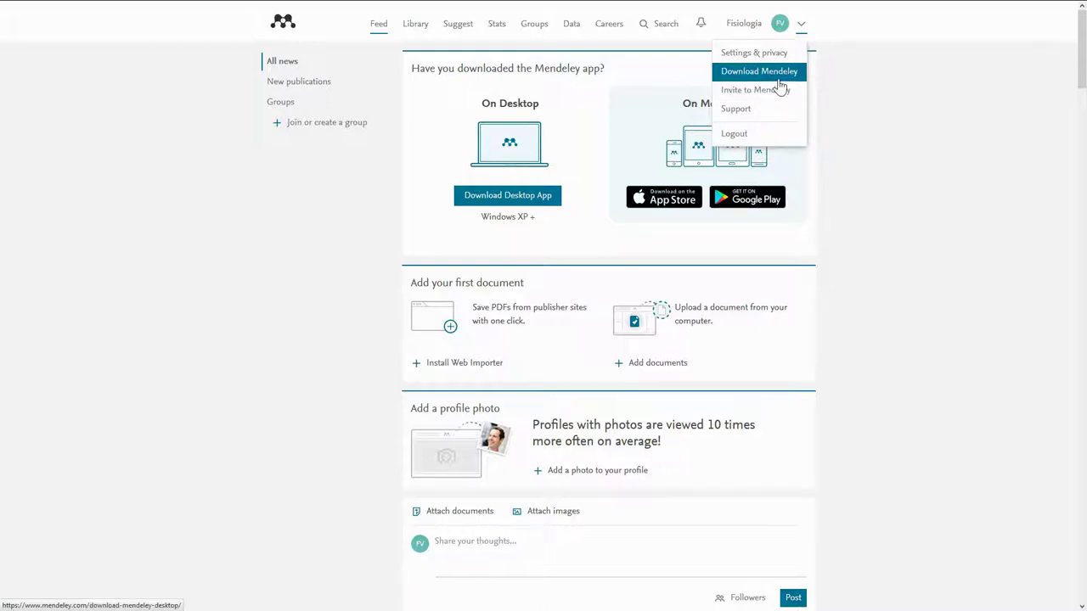
Step: Go to the Mendeley Desktop download page and start the Windows download
click(780, 74)
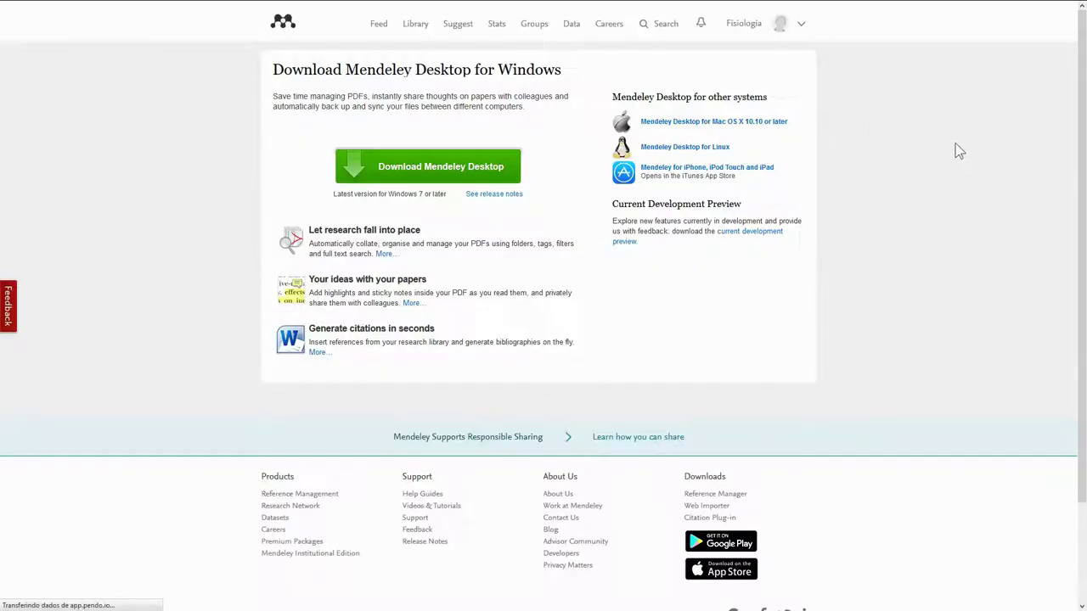
click(430, 168)
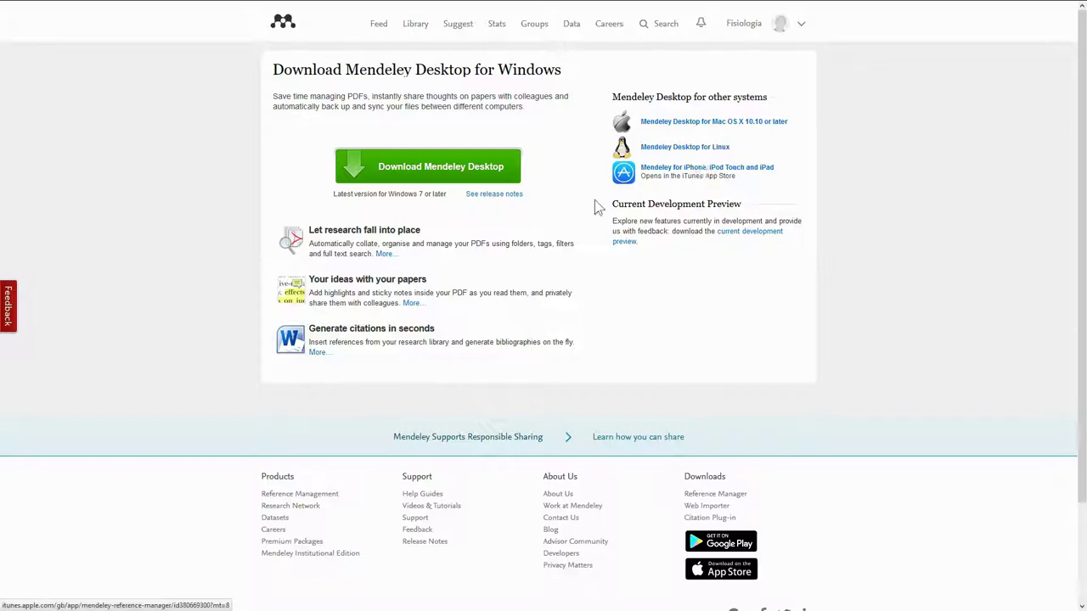
click(492, 180)
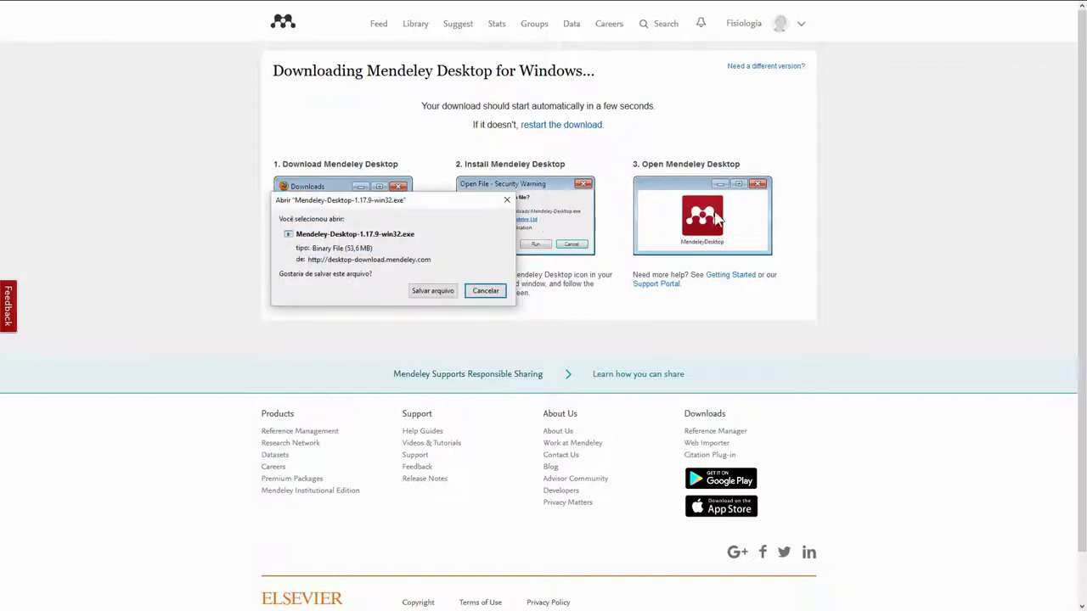
Step: Save Mendeley-Desktop-1.17.9-win32.exe to the Software folder, replacing the old copy, and show downloads
drag(409, 202, 412, 101)
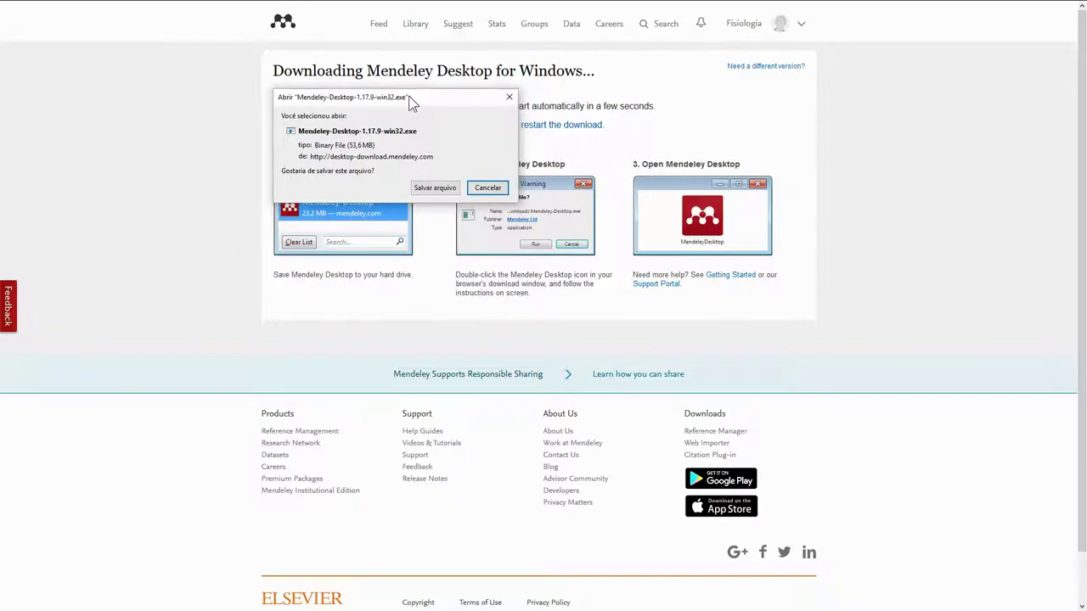
click(435, 188)
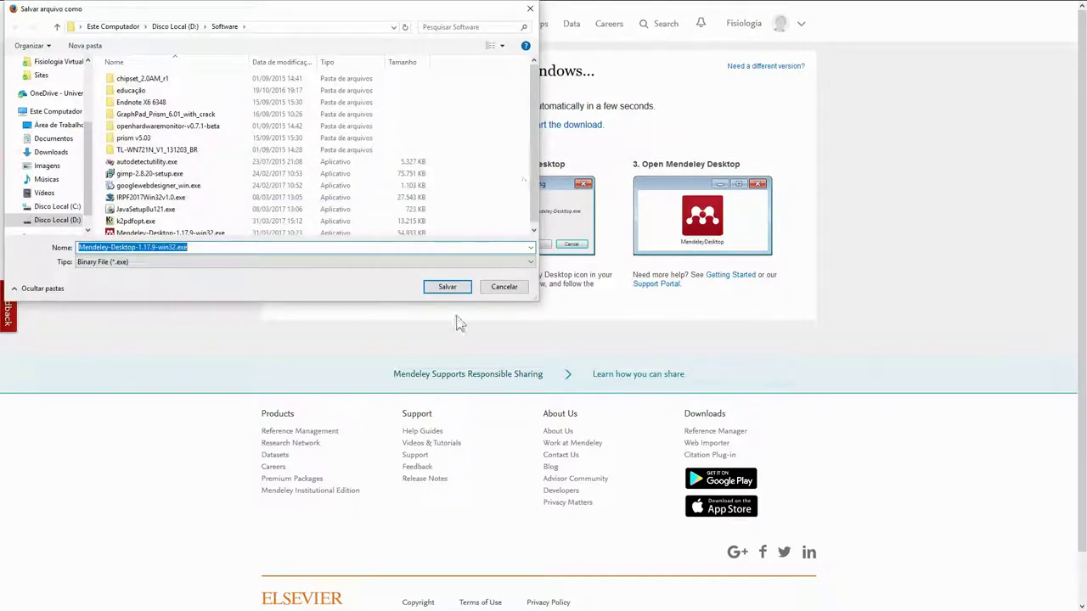
click(447, 288)
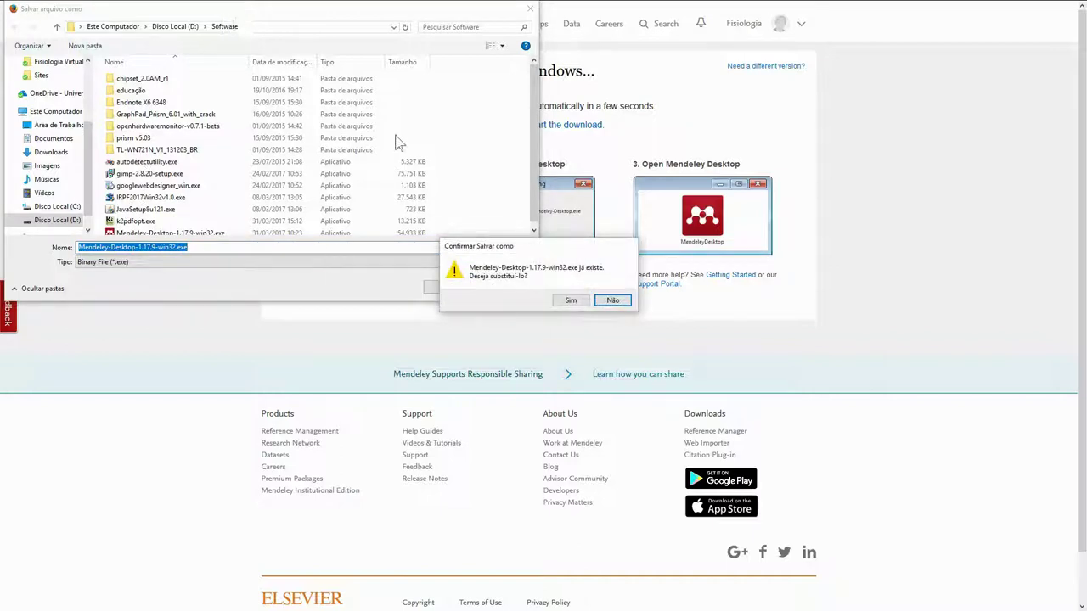
click(573, 301)
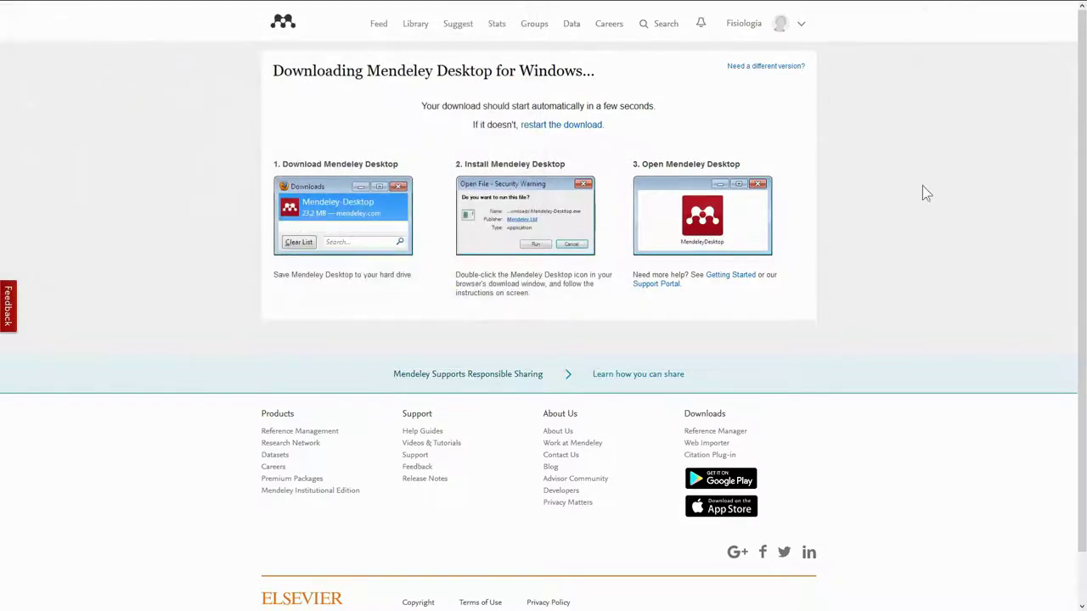
mouse_move(989, 7)
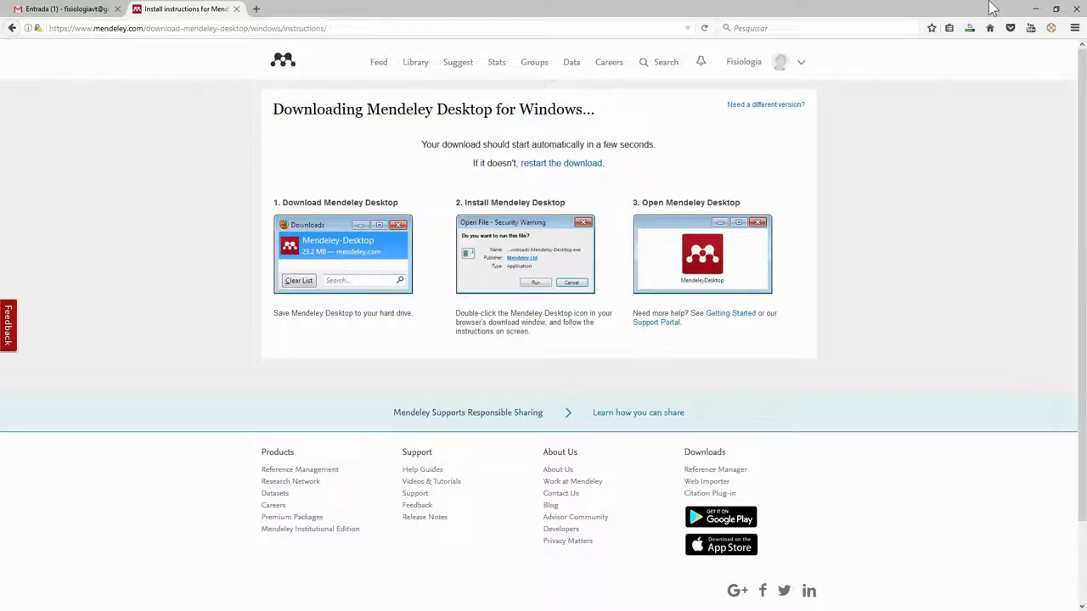
click(970, 28)
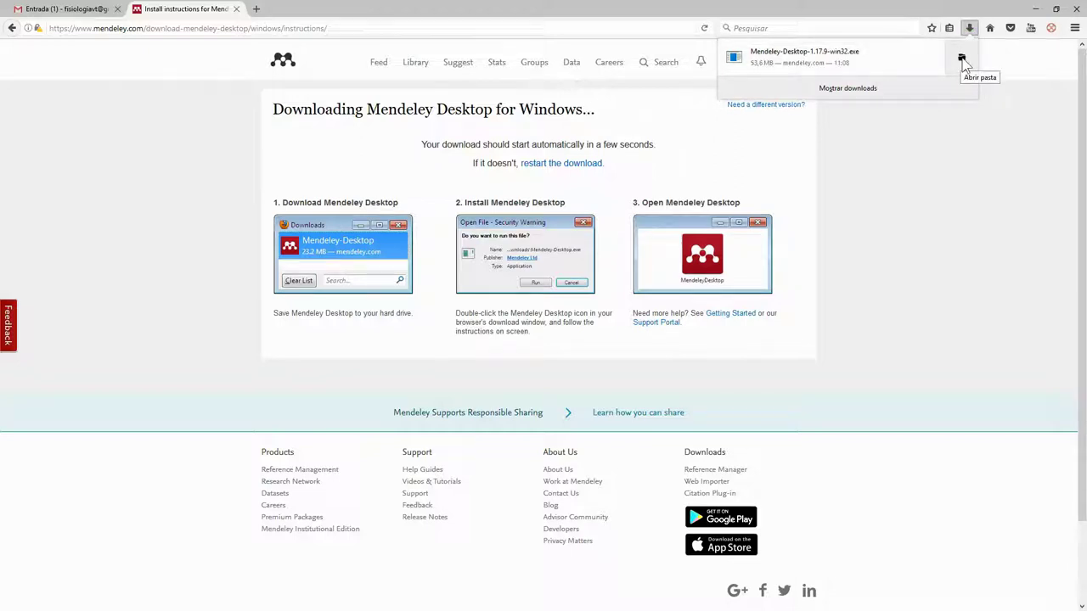
Step: Open the Software folder on drive D containing the downloaded Mendeley installer
click(962, 60)
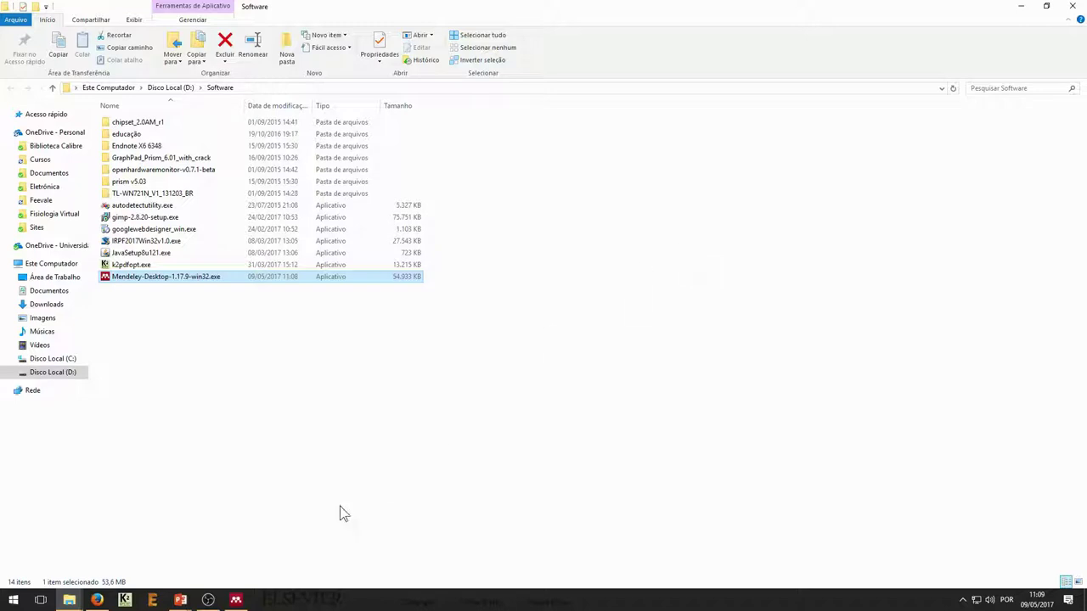
Step: Run the setup wizard, accept the licence, keep default folders, install, and launch Mendeley Desktop
mouse_move(235, 597)
click(265, 560)
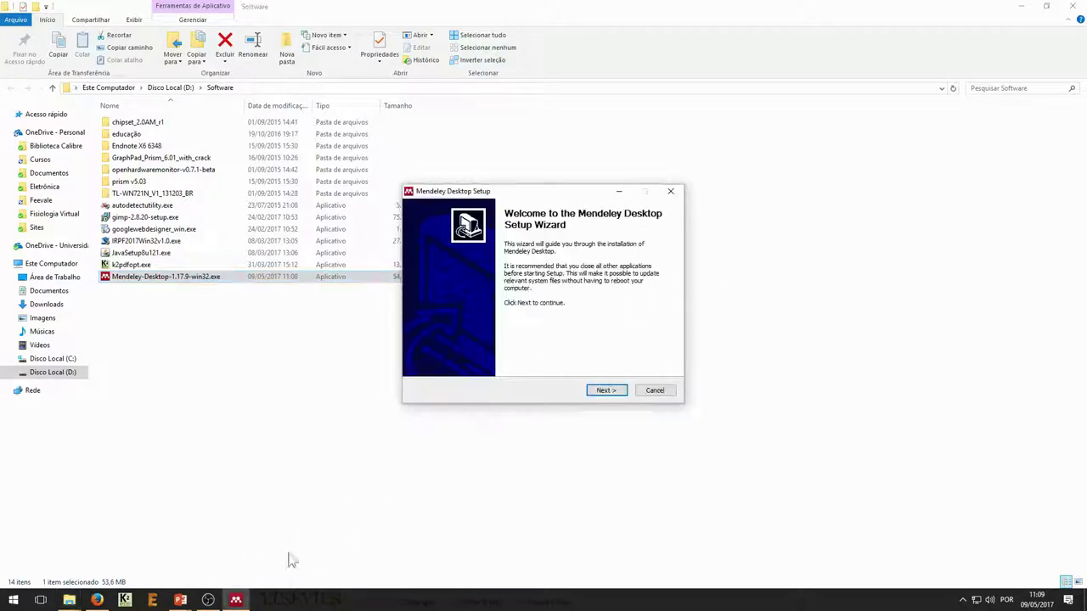
click(608, 390)
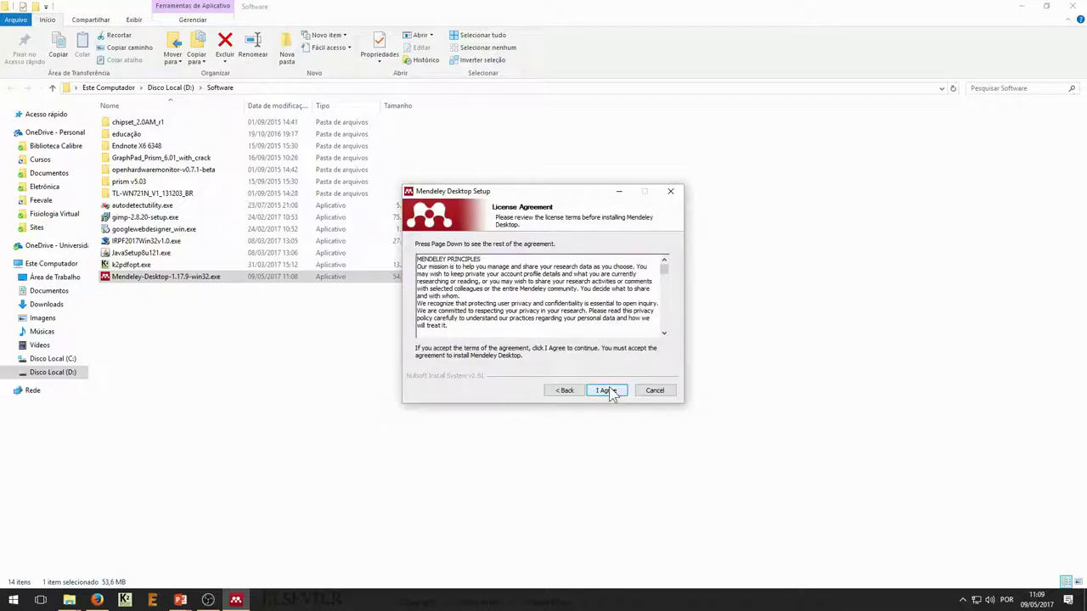
drag(665, 272, 667, 338)
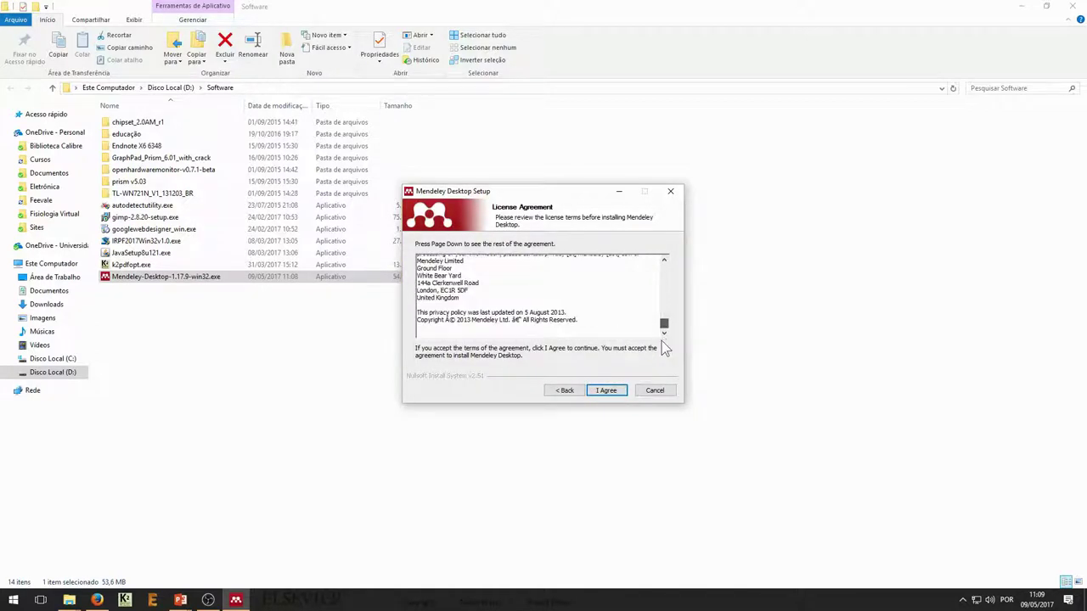
click(605, 389)
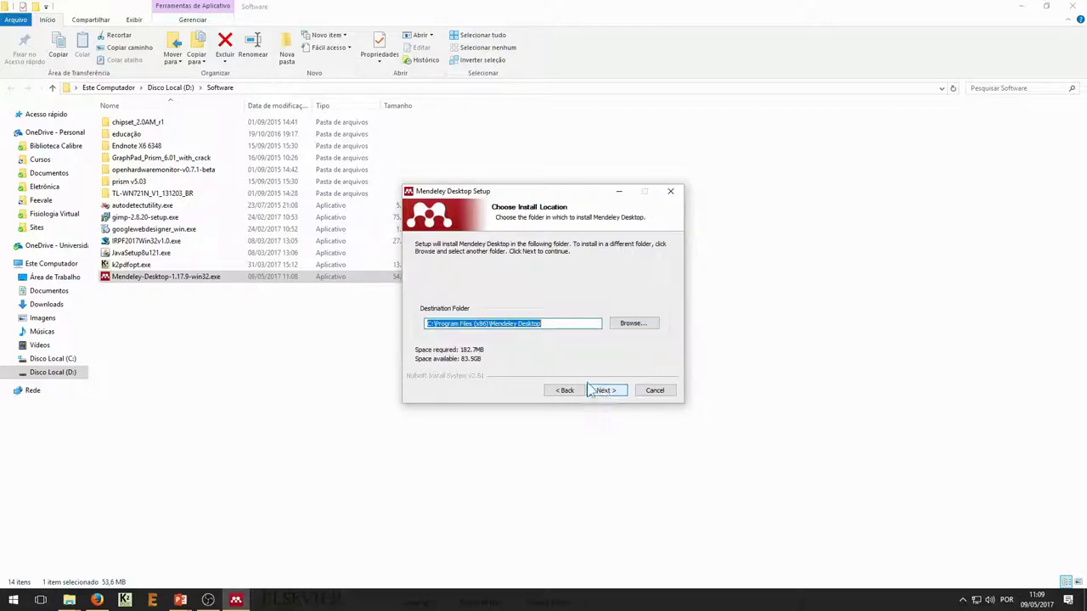
click(604, 390)
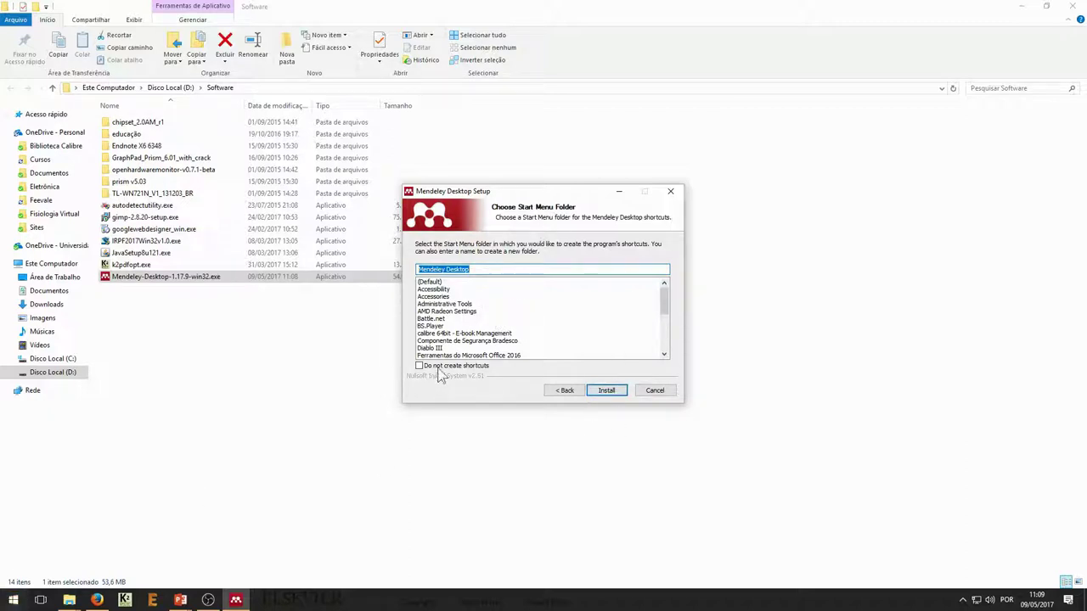
click(606, 390)
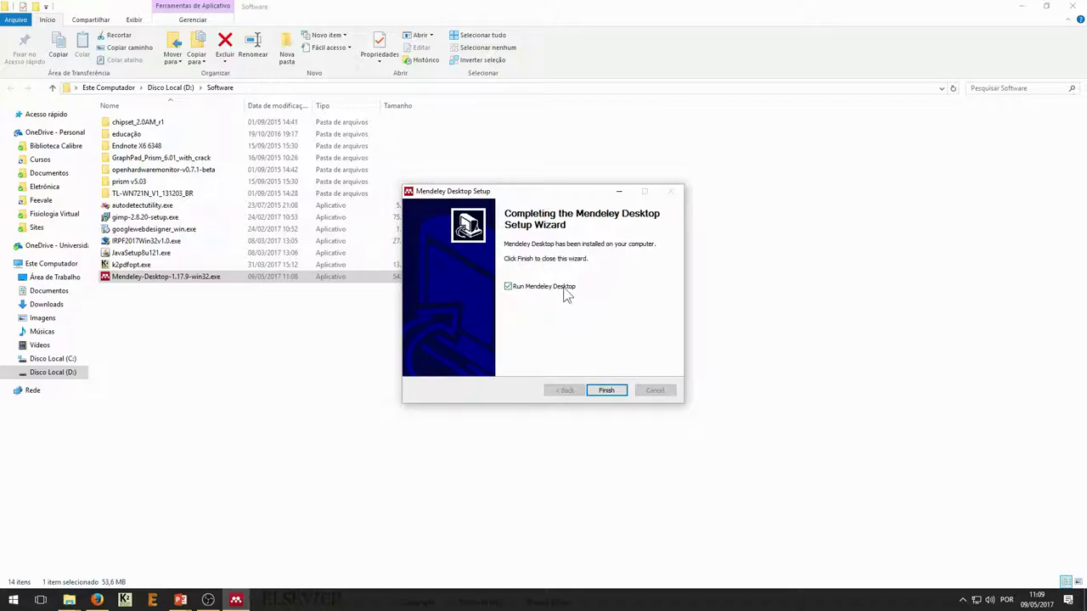
click(607, 390)
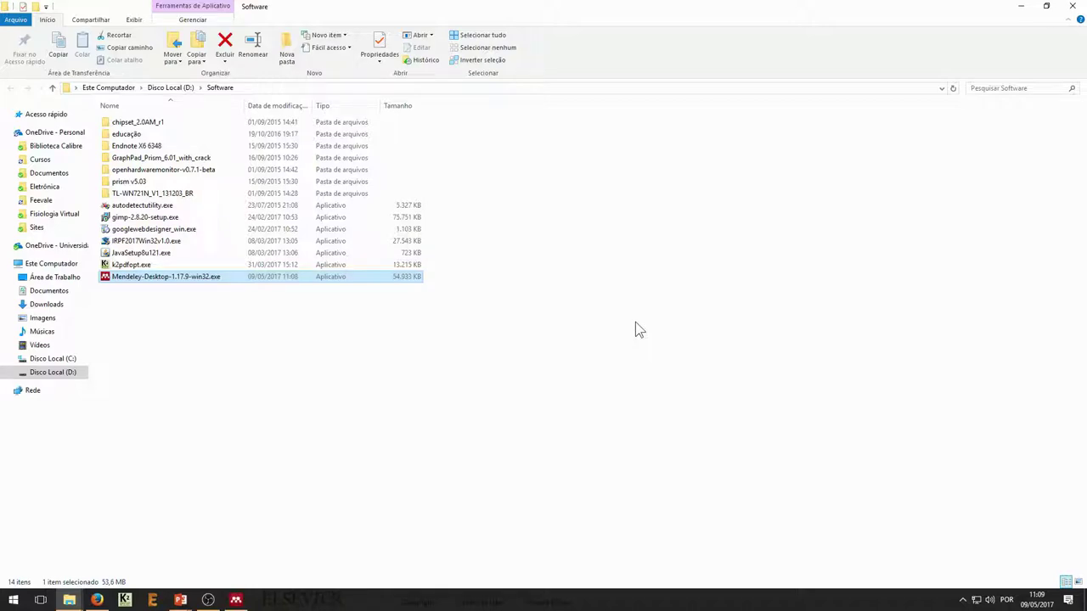
click(242, 599)
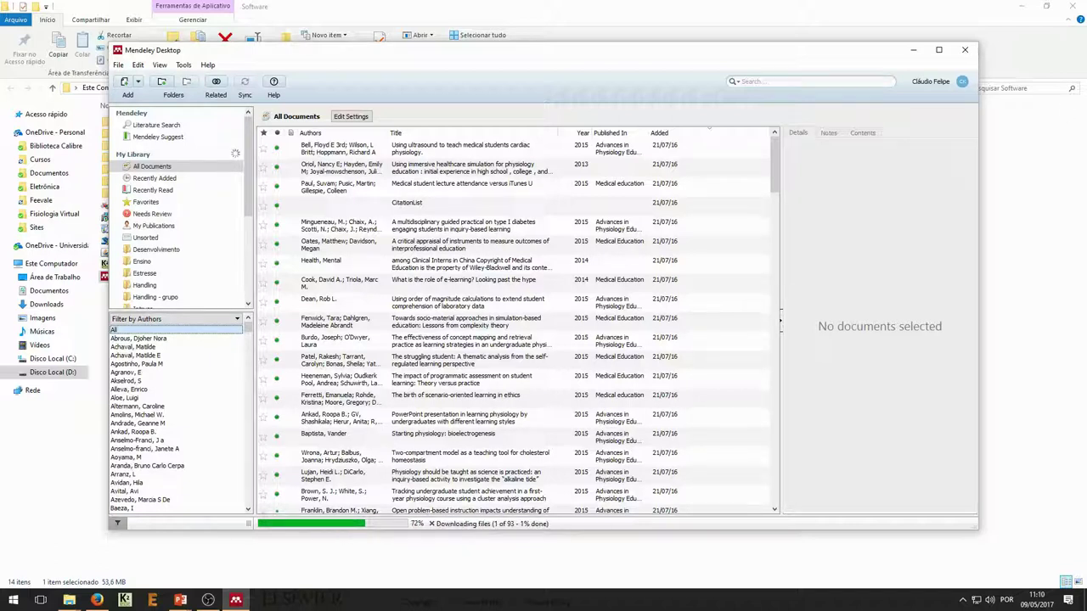
Step: Maximize the Mendeley Desktop window over the synced library and open the File menu
click(939, 49)
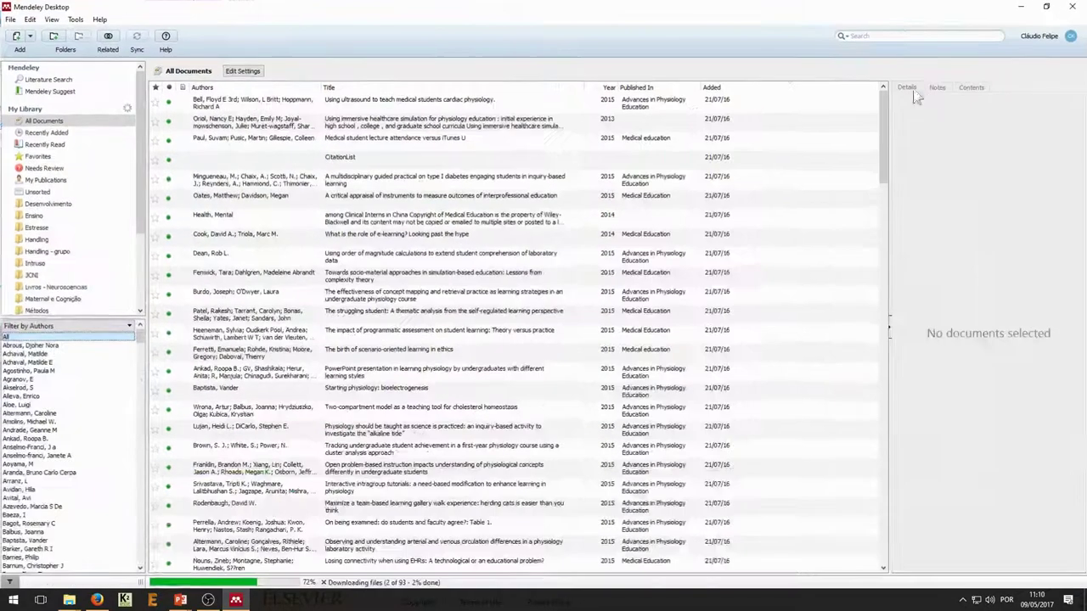
scroll(32, 407, down, 6)
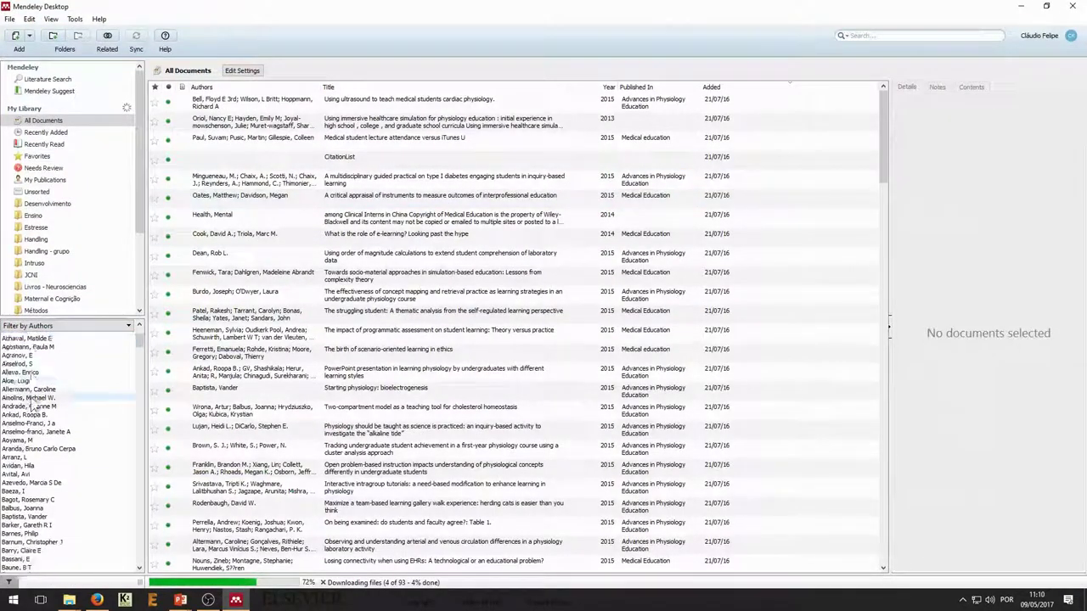
scroll(33, 406, down, 10)
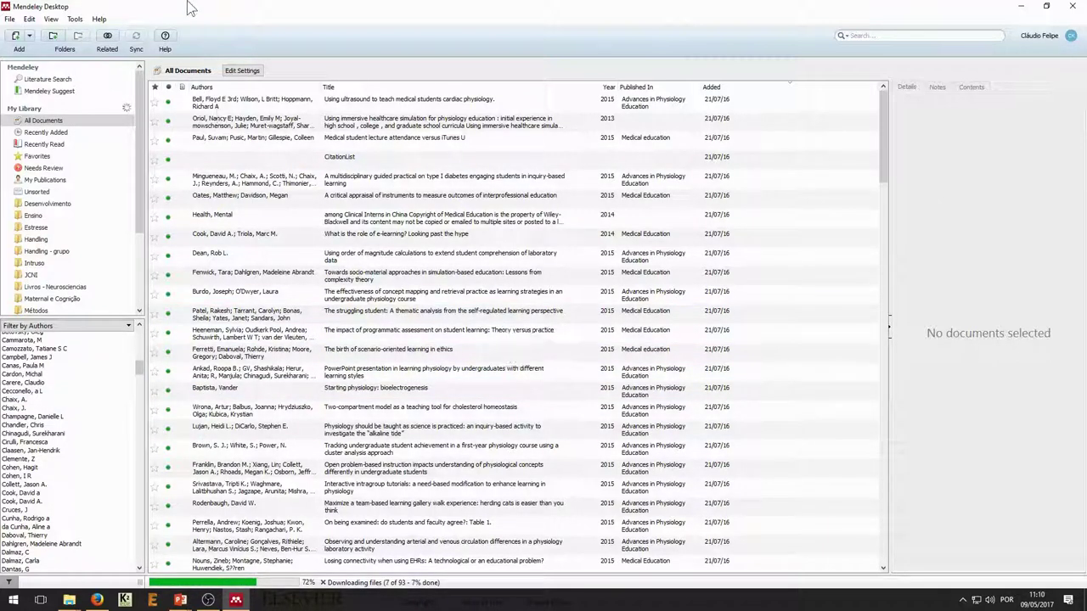
click(13, 19)
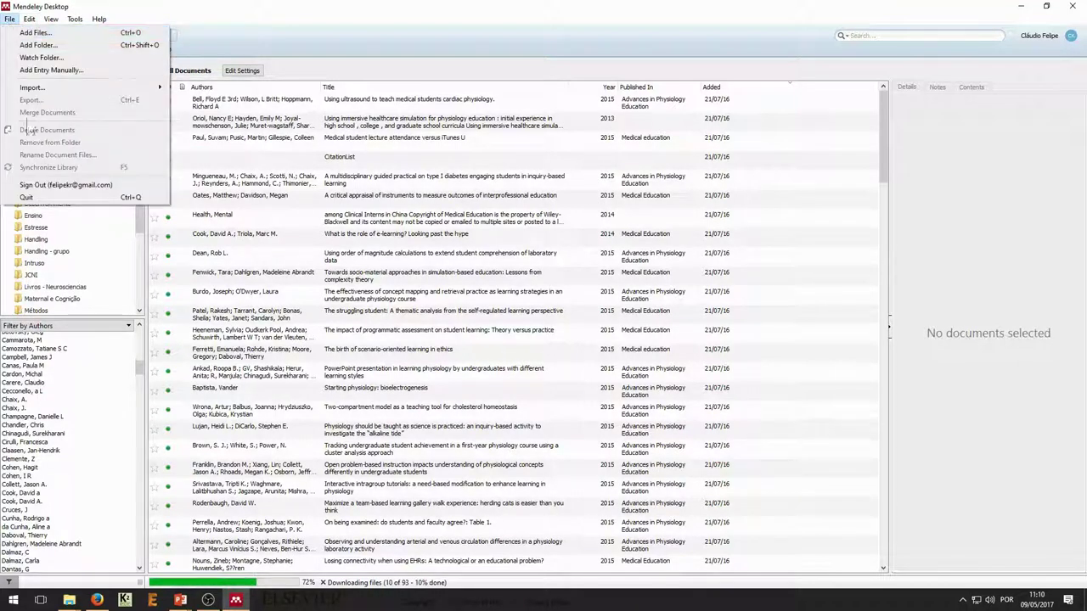
Step: Sign out via File > Sign Out, then sign in with the new account's e-mail and password
click(65, 185)
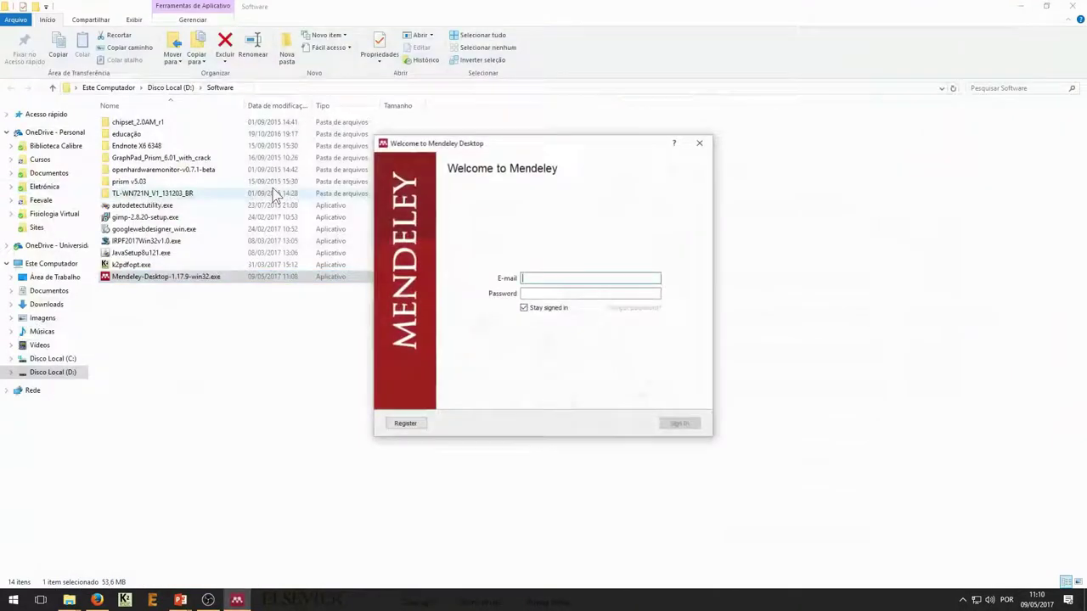
drag(553, 150, 599, 151)
click(621, 275)
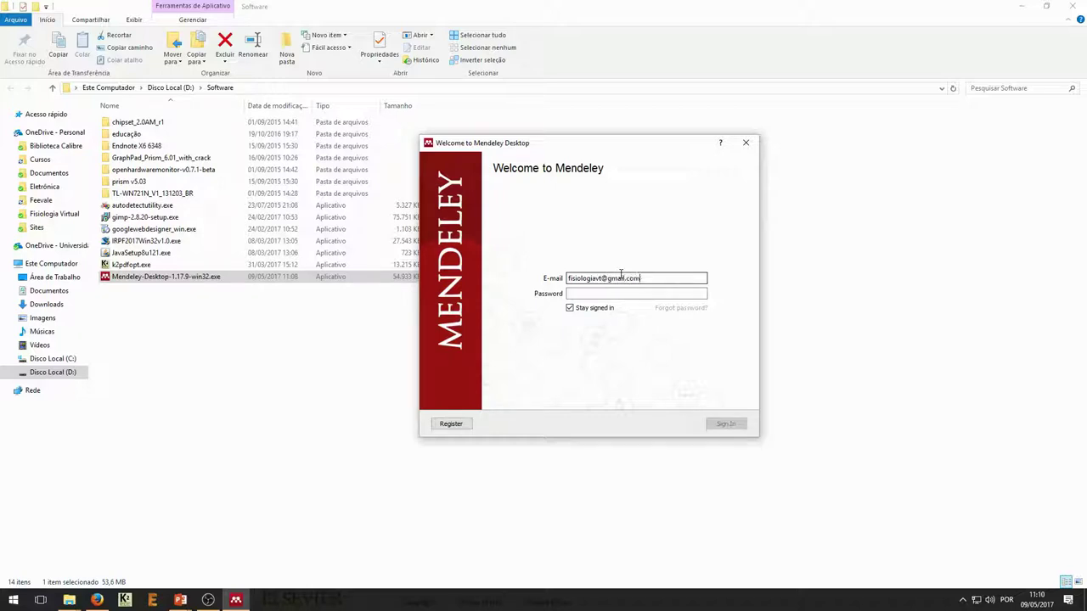
key(Tab)
text(•••)
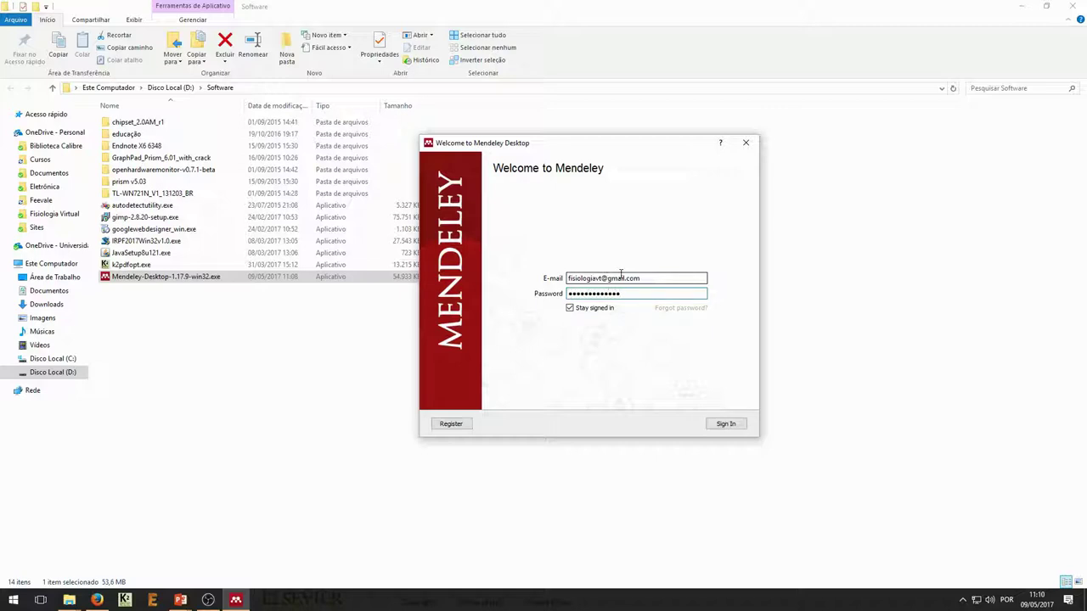
click(725, 424)
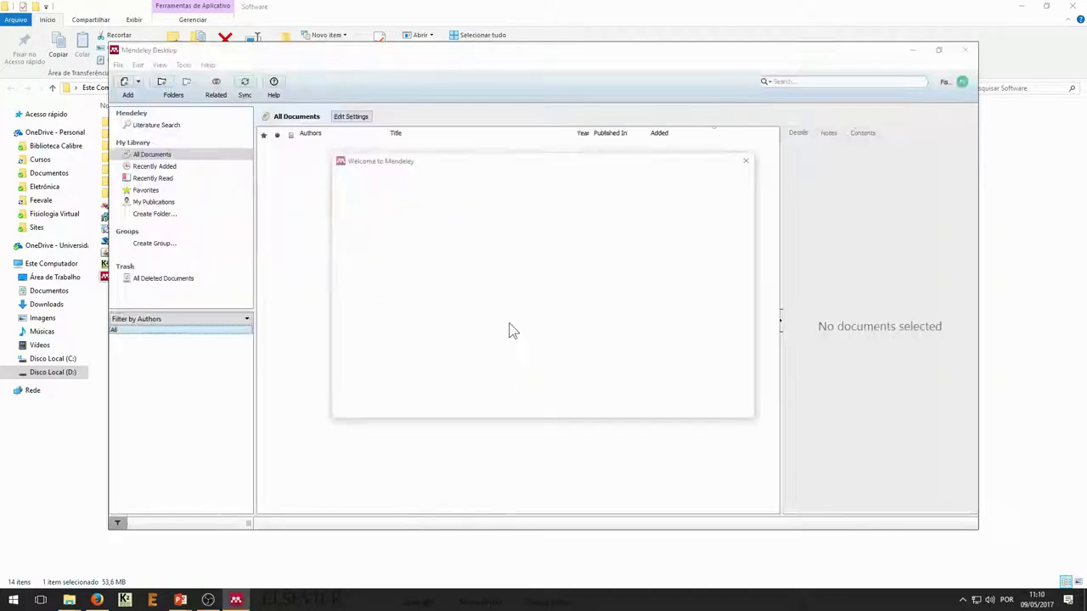
Step: Close the Welcome to Mendeley dialog and Add and Create tip, then restore the window size
click(734, 409)
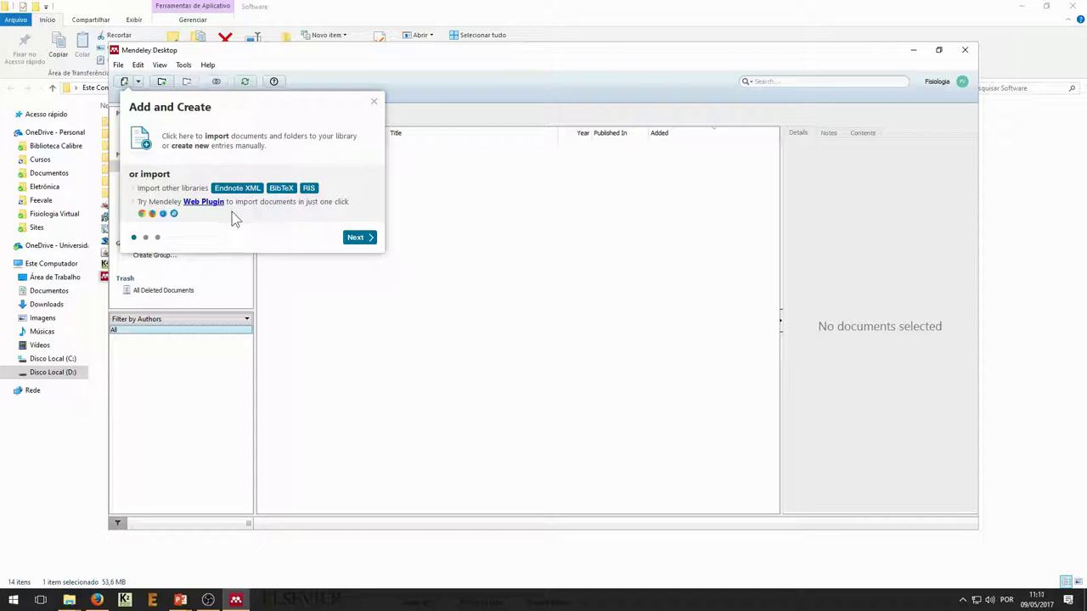
click(374, 105)
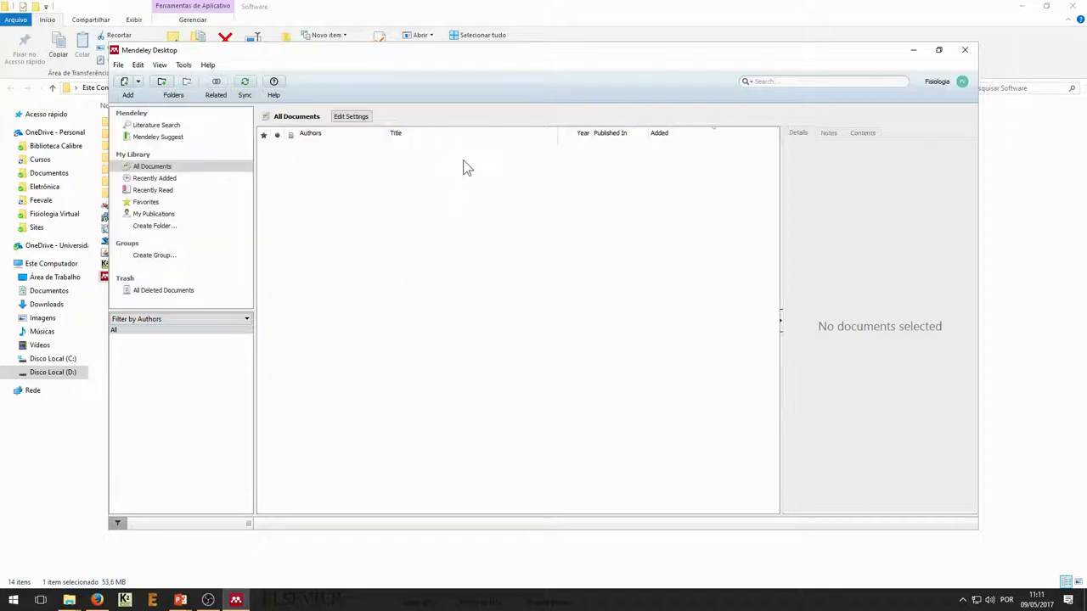
click(938, 49)
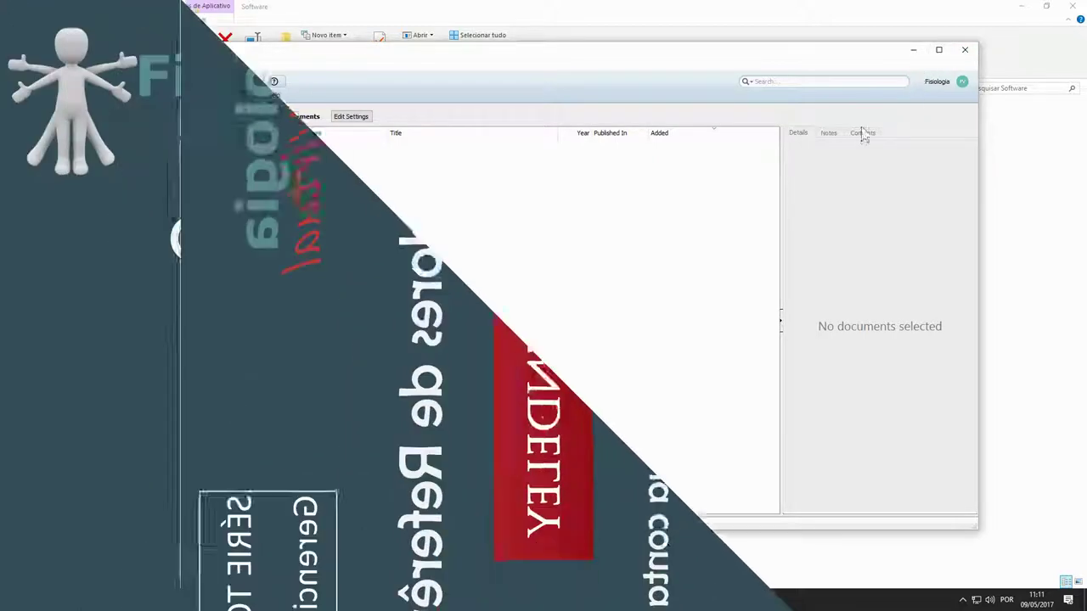